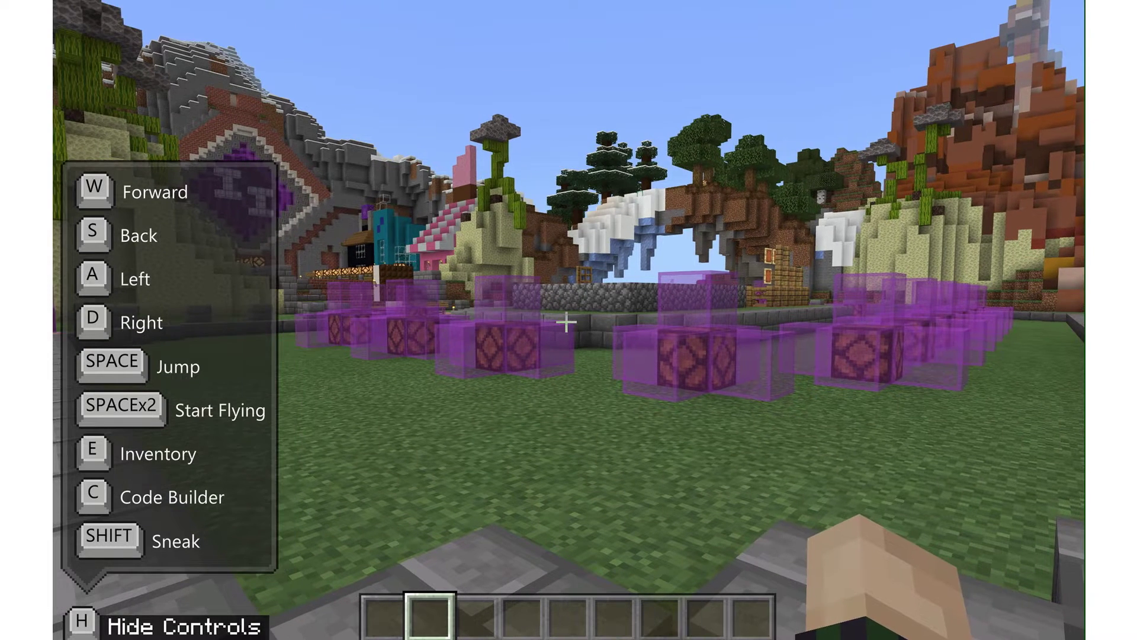
- Search the inventory for 'npc' and place 64 Spawn NPC eggs in hotbar slot 1
key("w")
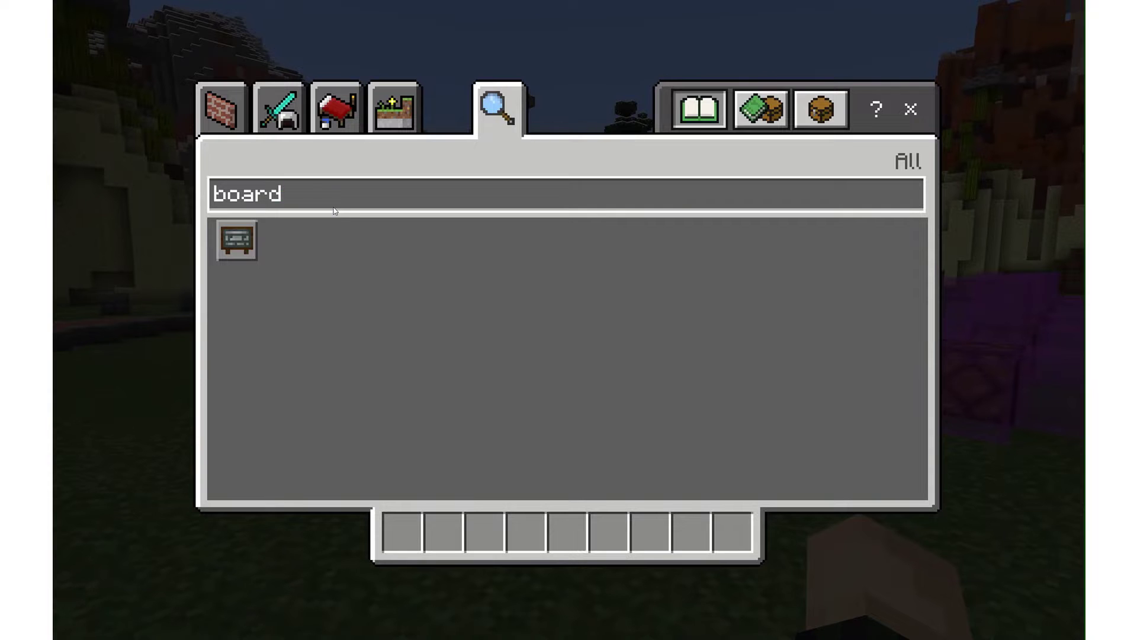
key("BackSpace")
key("BackSpace")
key("BackSpace")
key("BackSpace")
key("BackSpace")
type("npc")
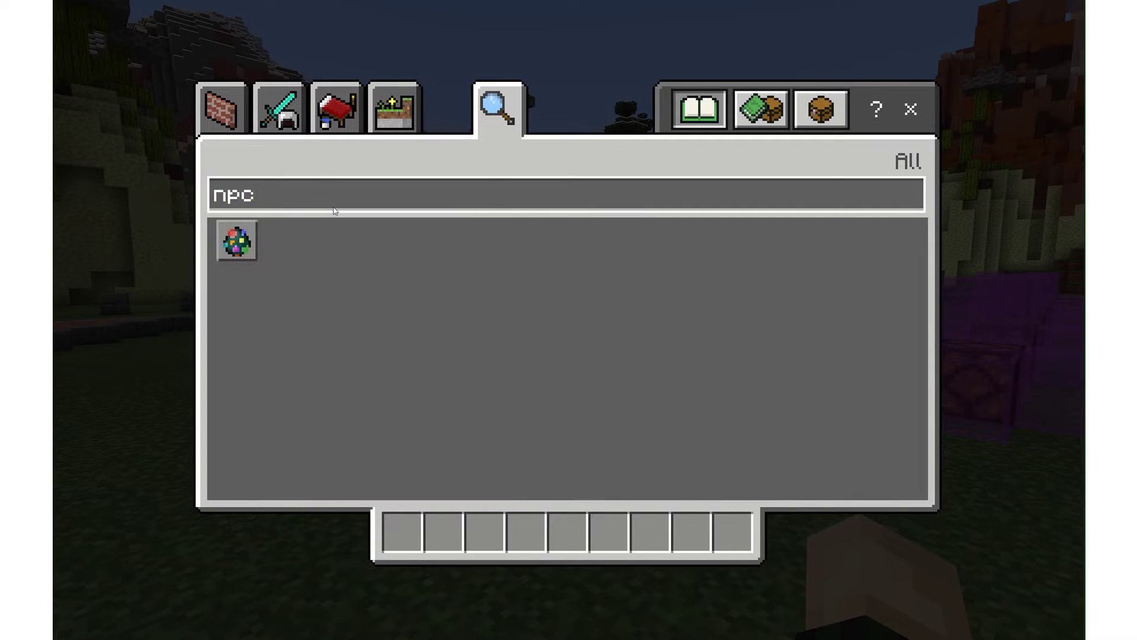
left_click(236, 243)
left_click(403, 531)
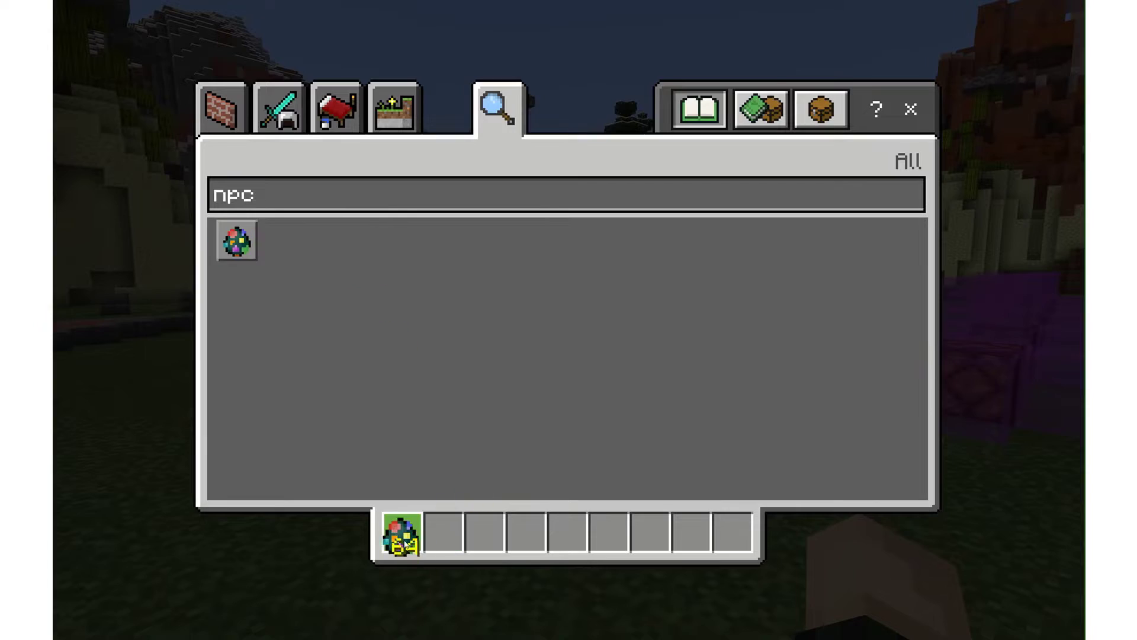
key("Escape")
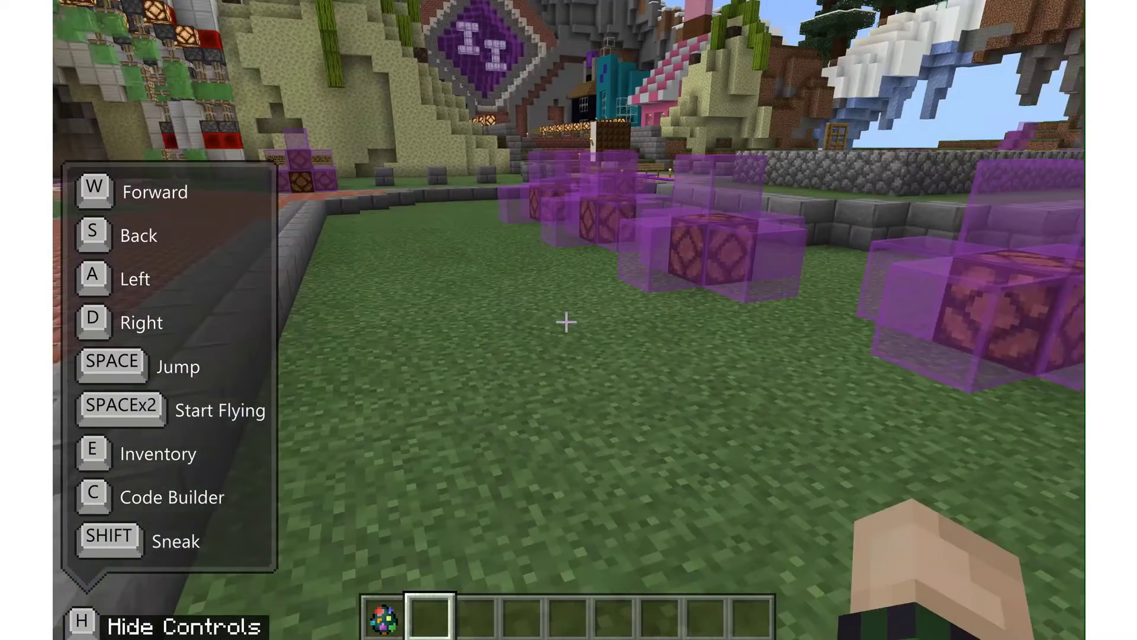
key("1")
mouse_move(566, 322)
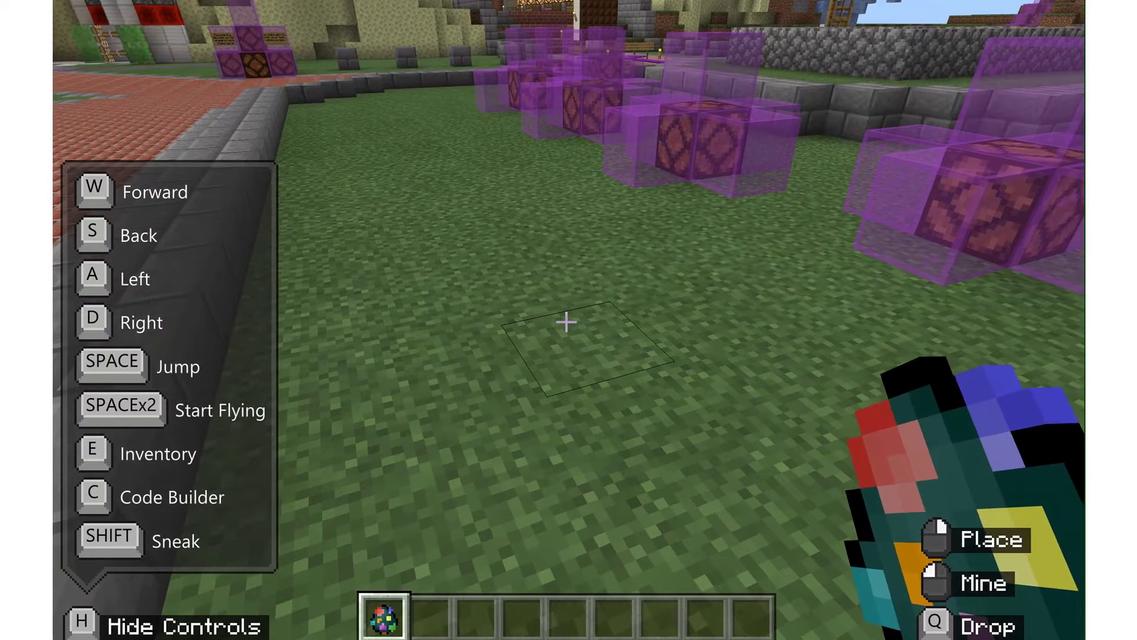
right_click(566, 322)
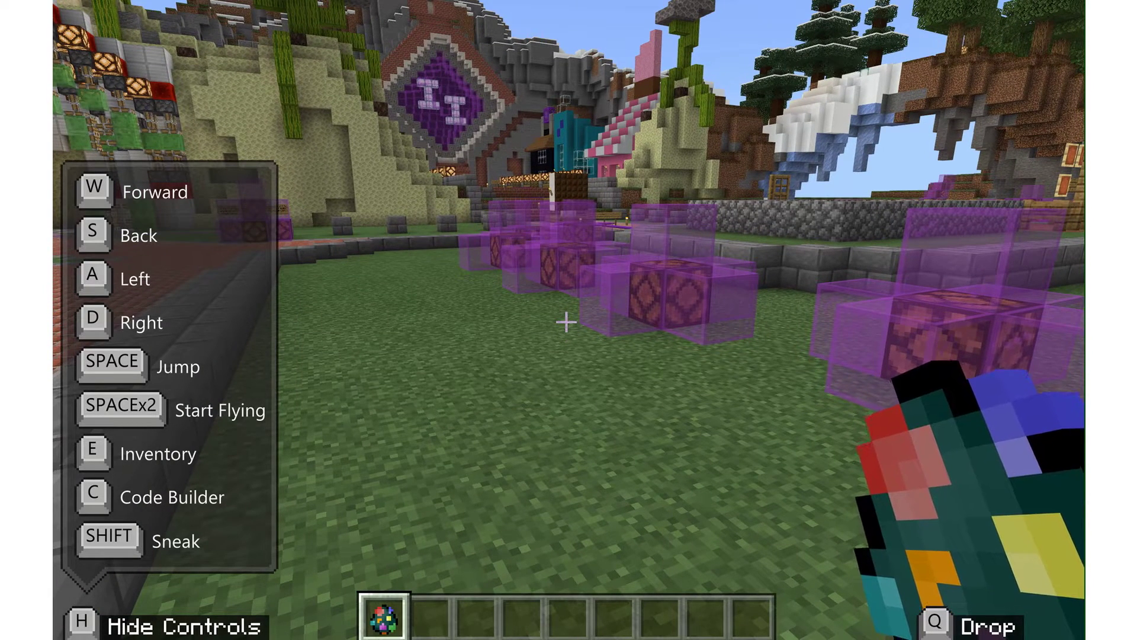
- Run the /wb command to set World Builder status to true
key("slash")
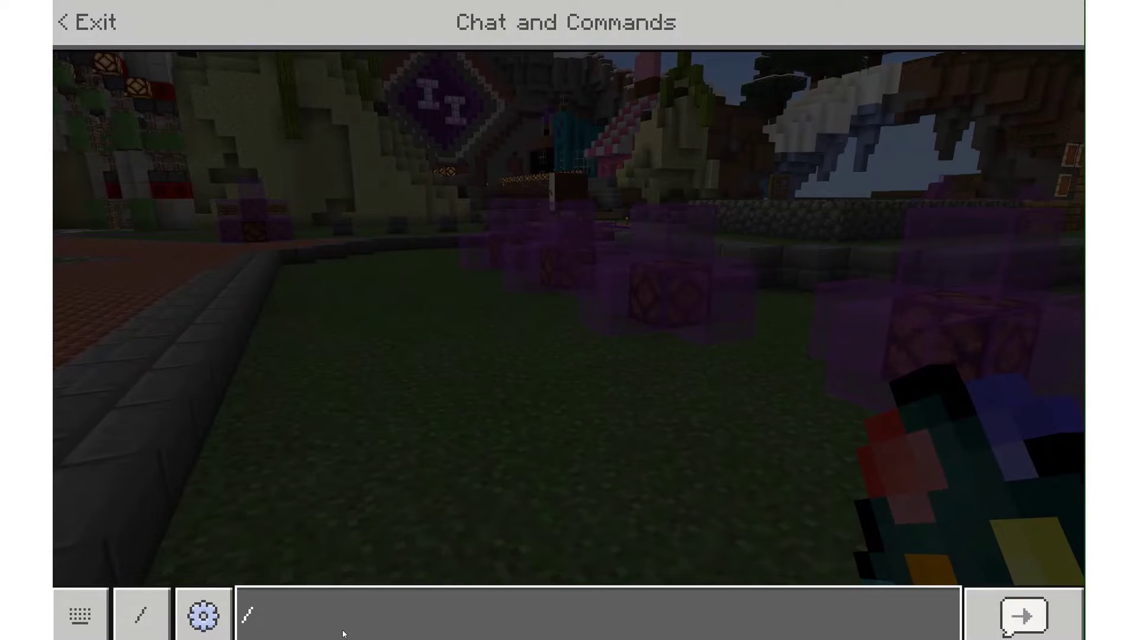
type("wb")
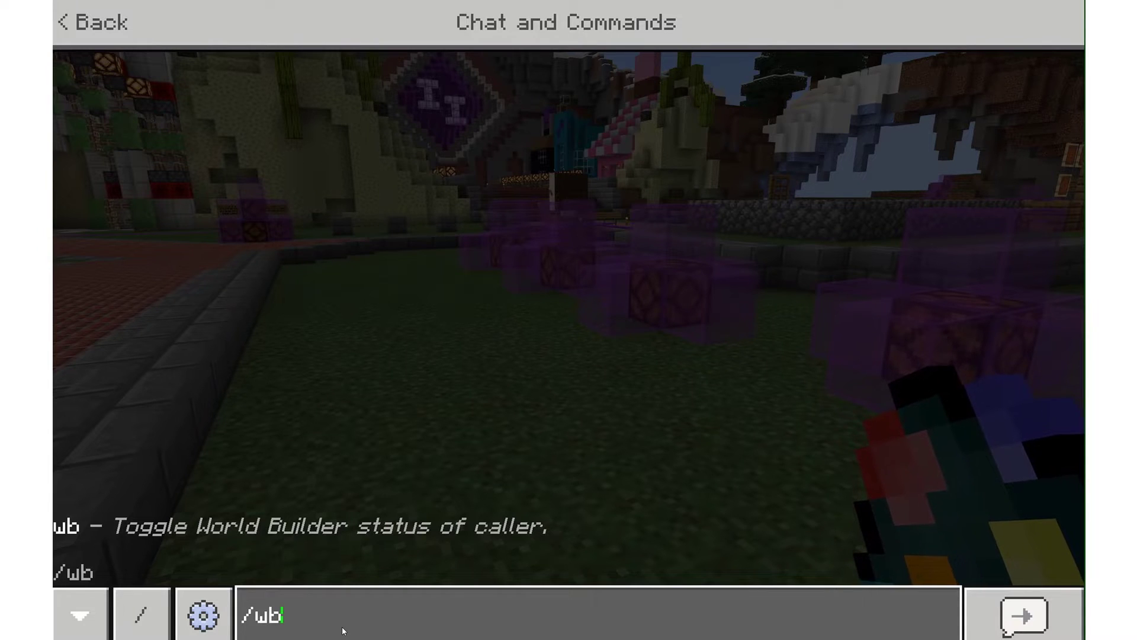
key("Return")
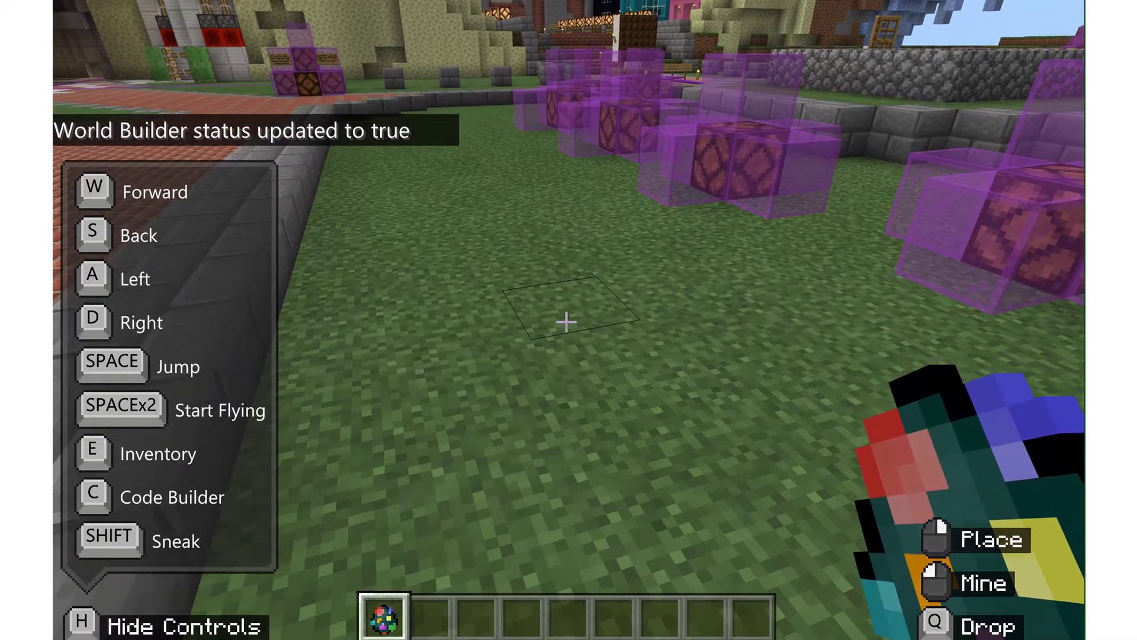
- Spawn an NPC on the grass ahead, walk up to it, and open its settings
right_click(566, 323)
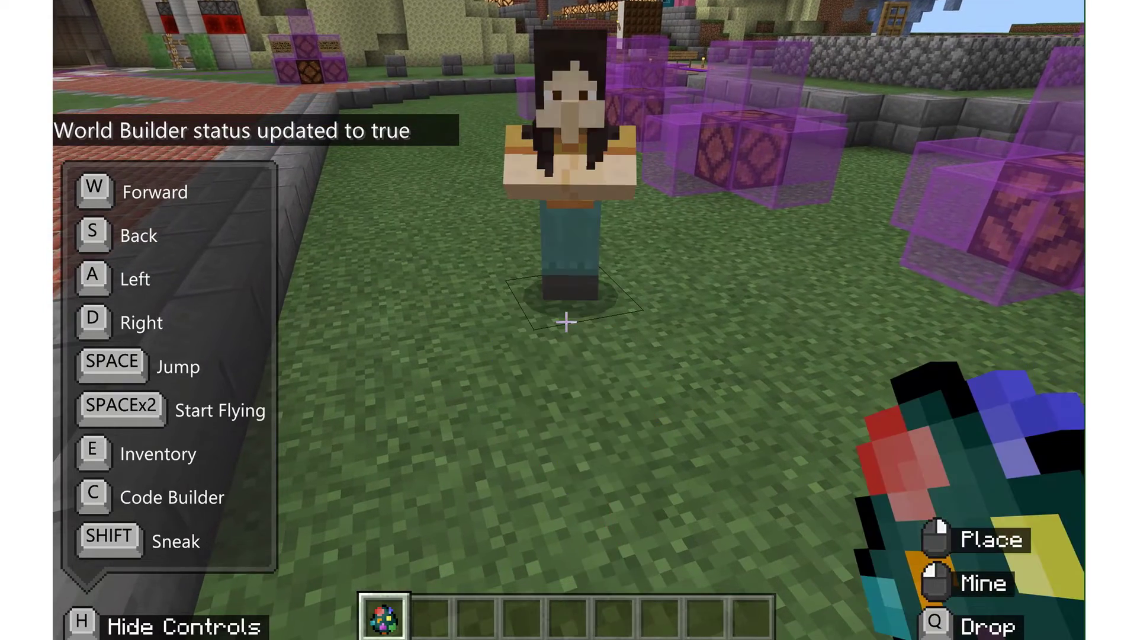
key("w")
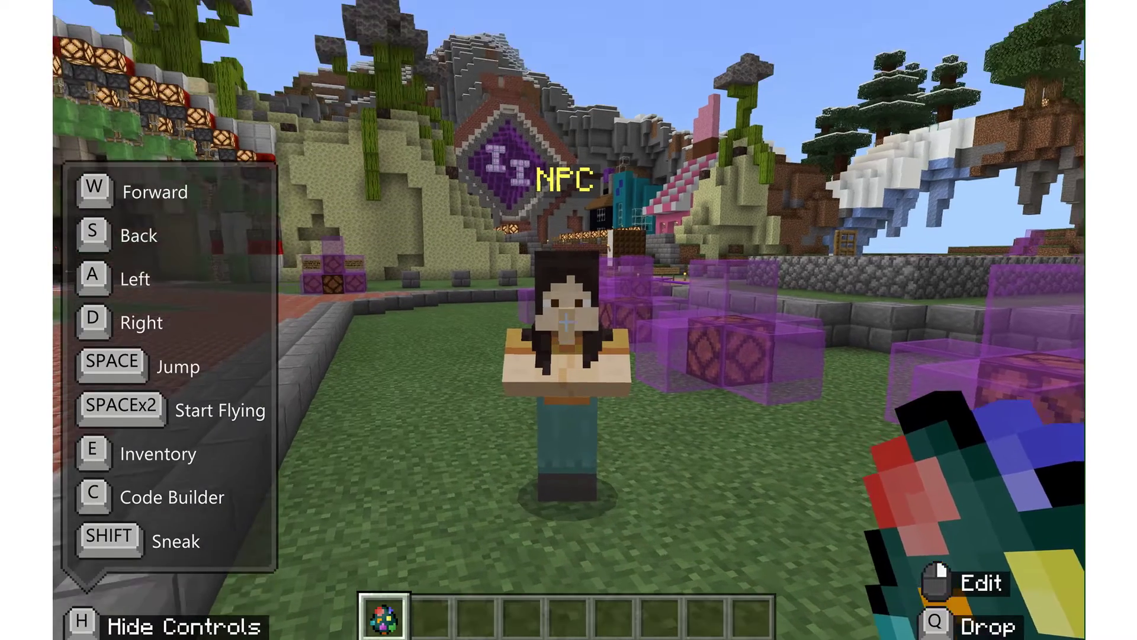
key("w")
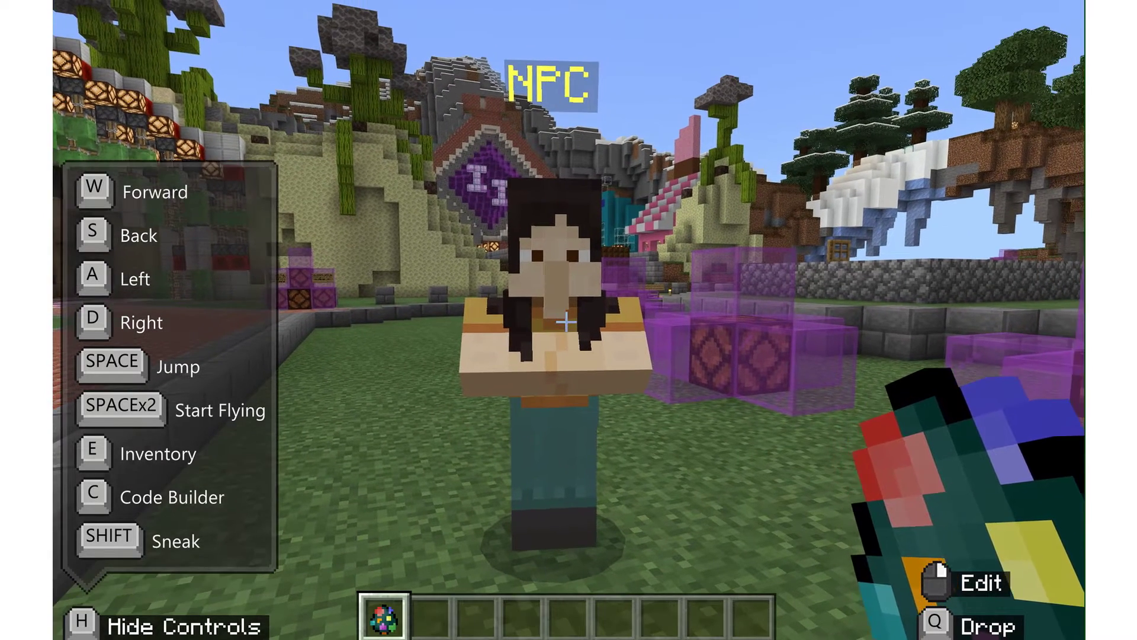
right_click(566, 321)
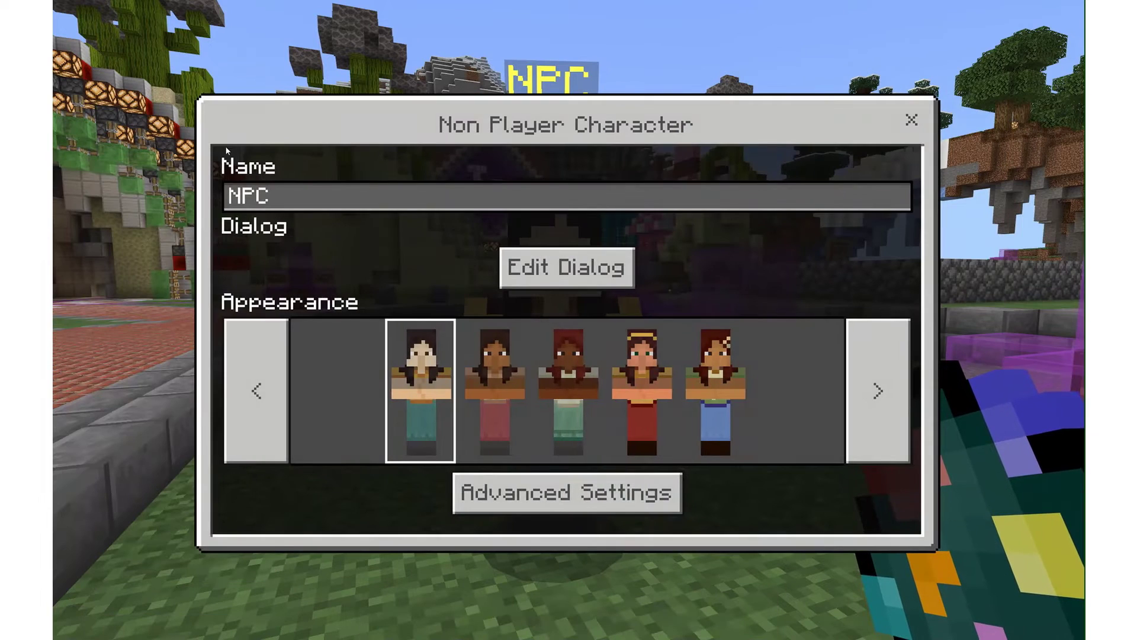
- Replace the default name 'NPC' with 'Minecraft Hour of Code'
left_click(308, 207)
key("BackSpace")
key("BackSpace")
key("BackSpace")
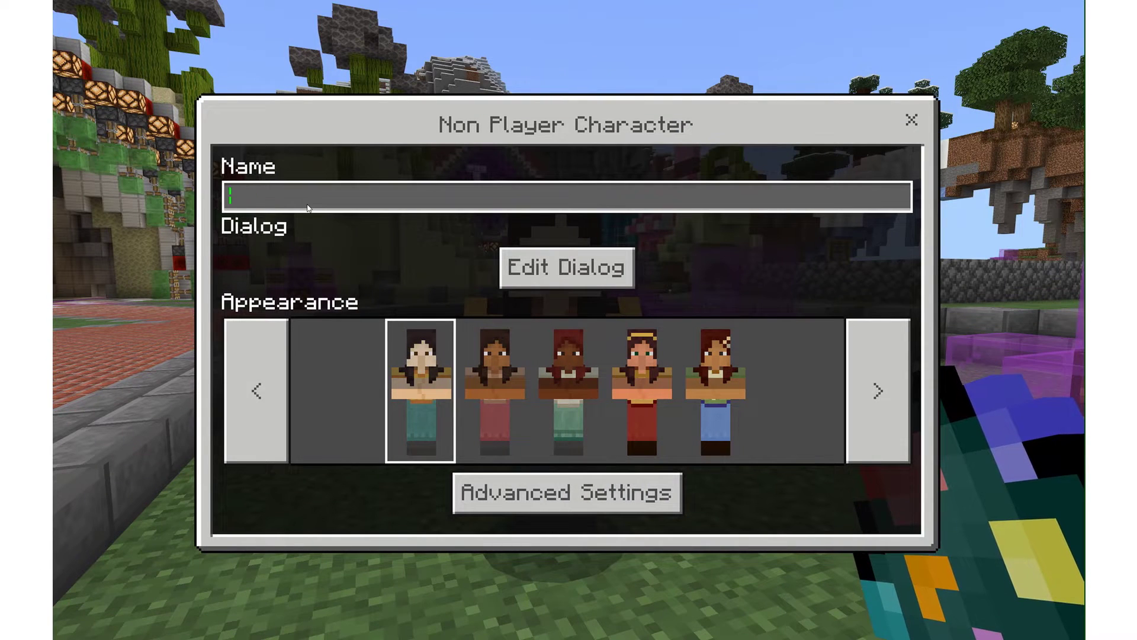
type("T")
key("BackSpace")
type("Minec")
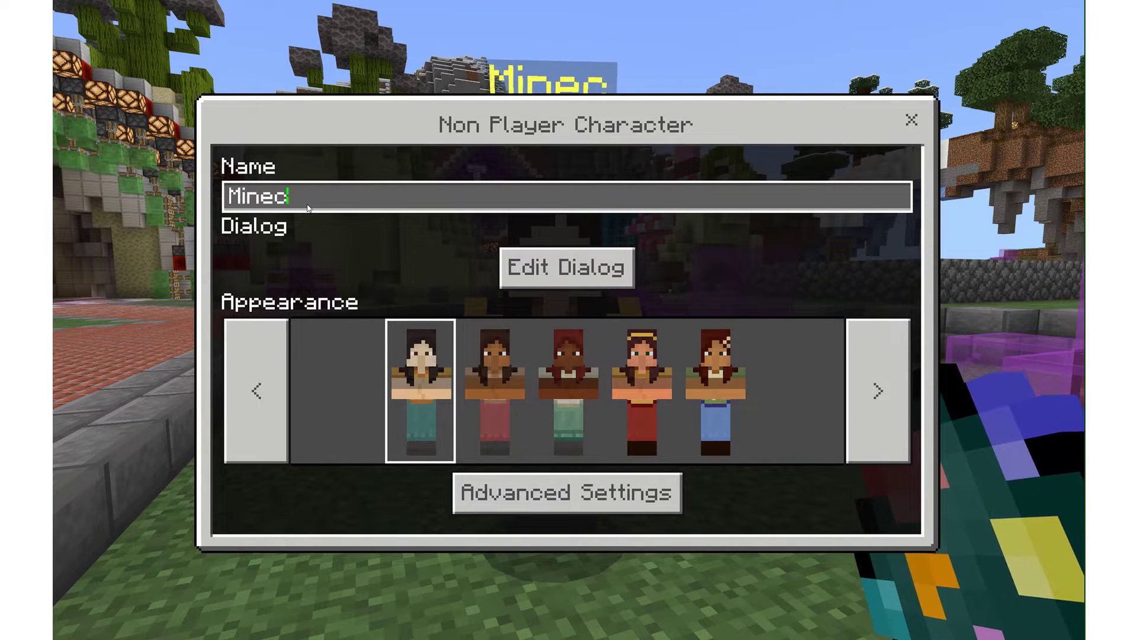
type("raft Hour of Code")
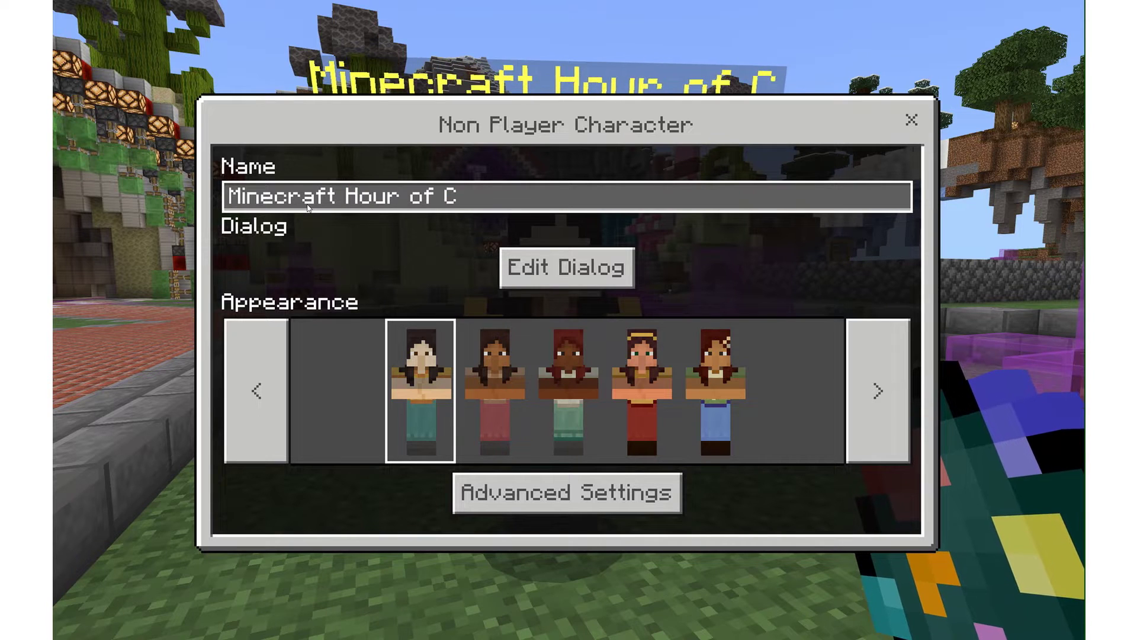
left_click(560, 285)
- Enter the dialog text 'Try out this year's Hour of Code lesson!'
left_click(659, 244)
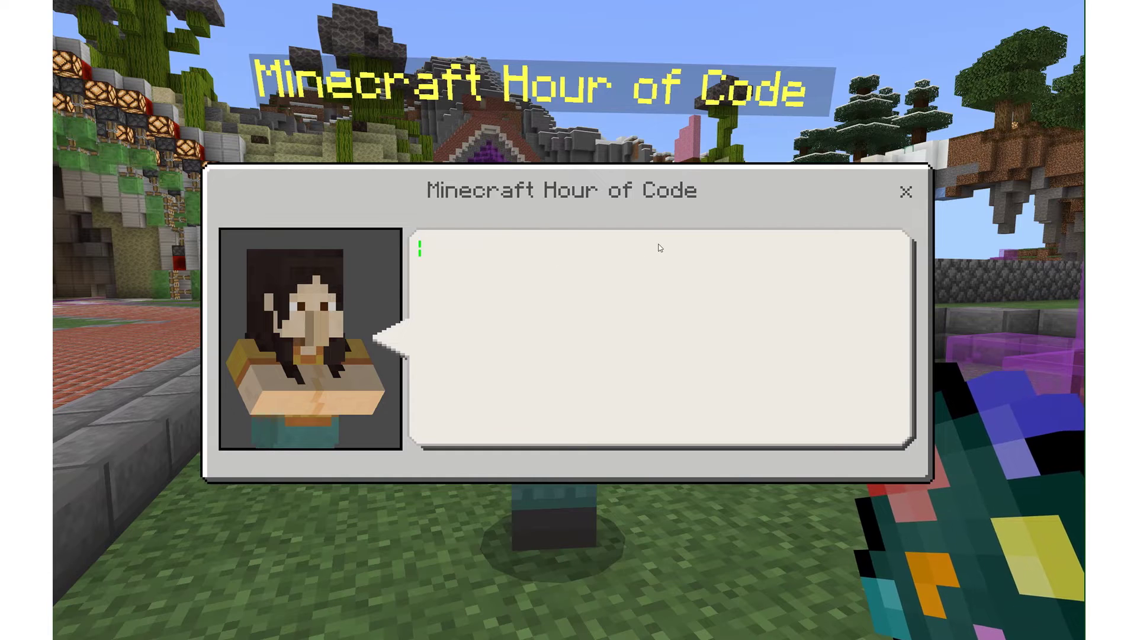
type("Try out this y")
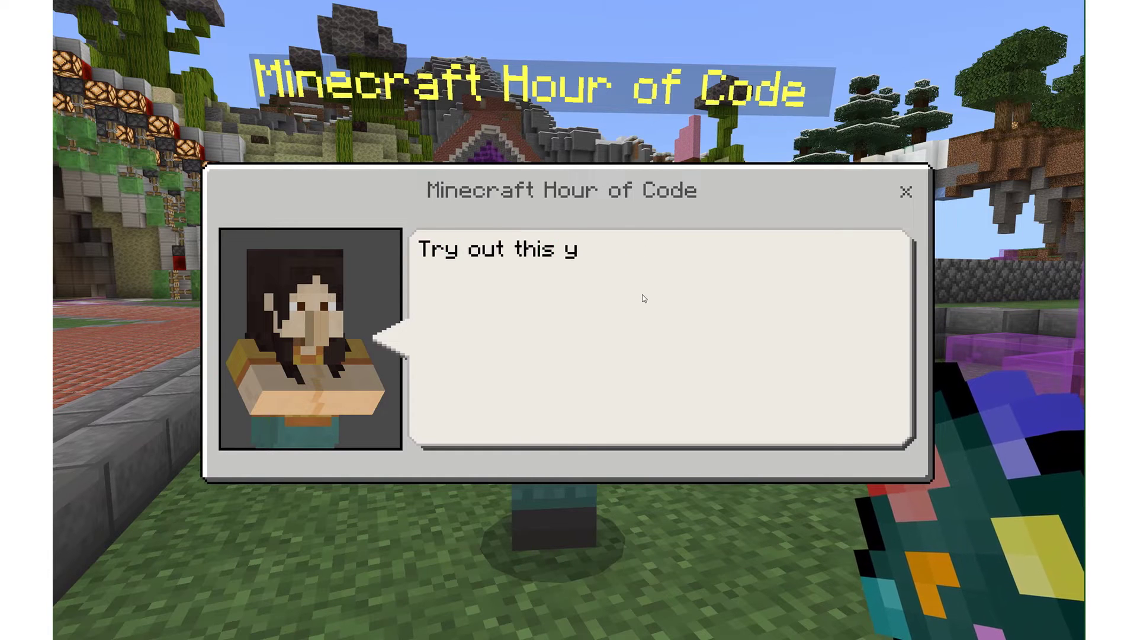
type("ear's Hour of Code lesson!")
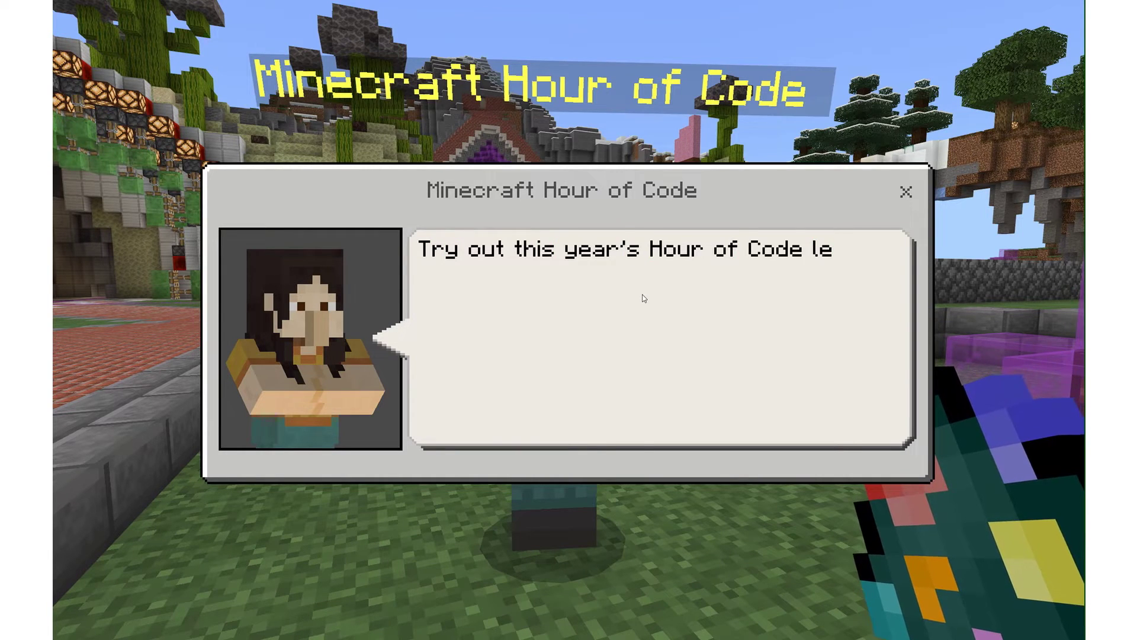
key("Escape")
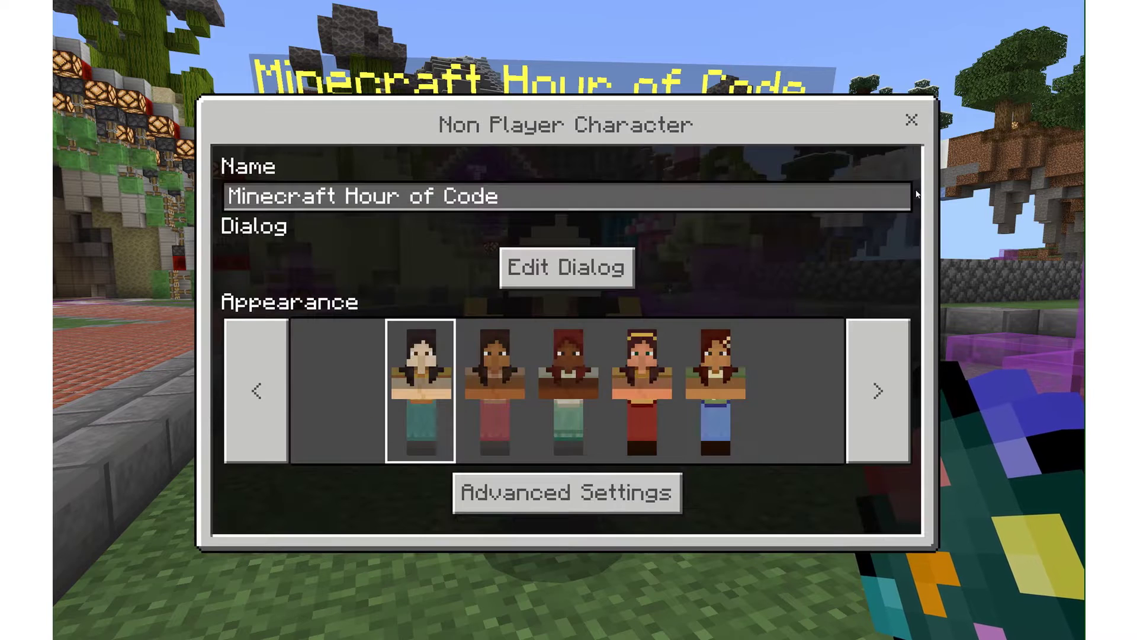
left_click(571, 507)
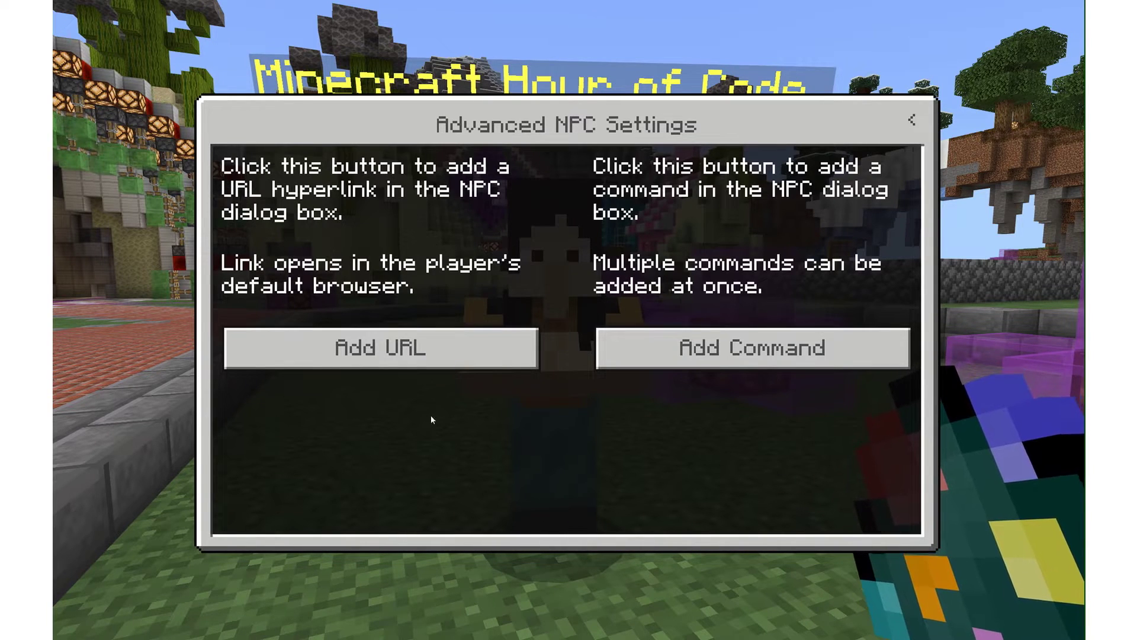
left_click(385, 353)
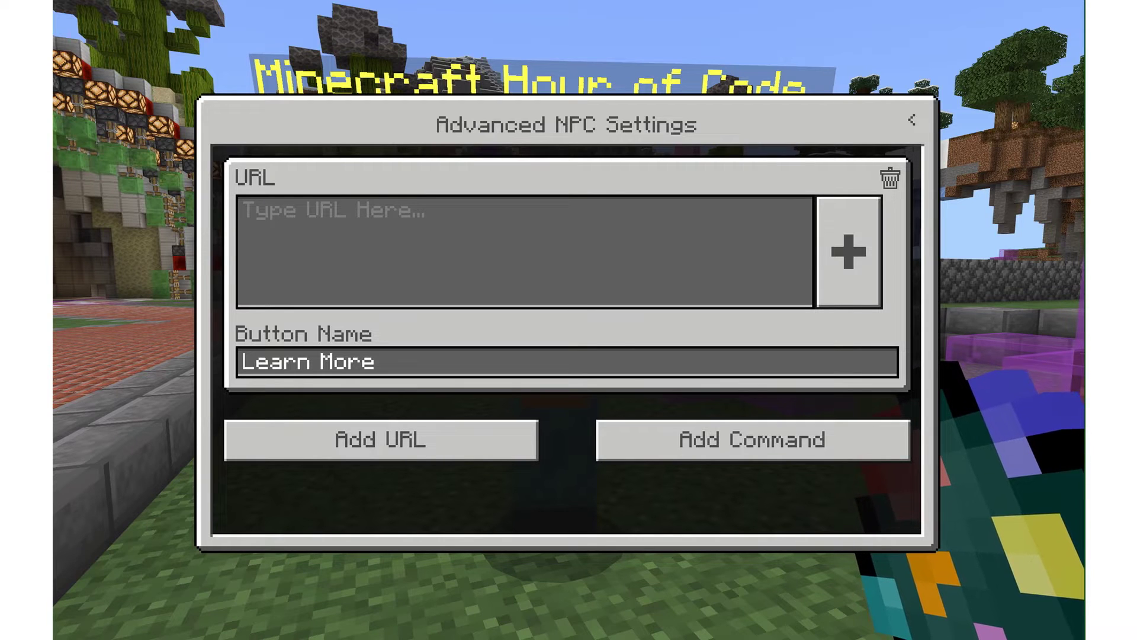
left_click(489, 247)
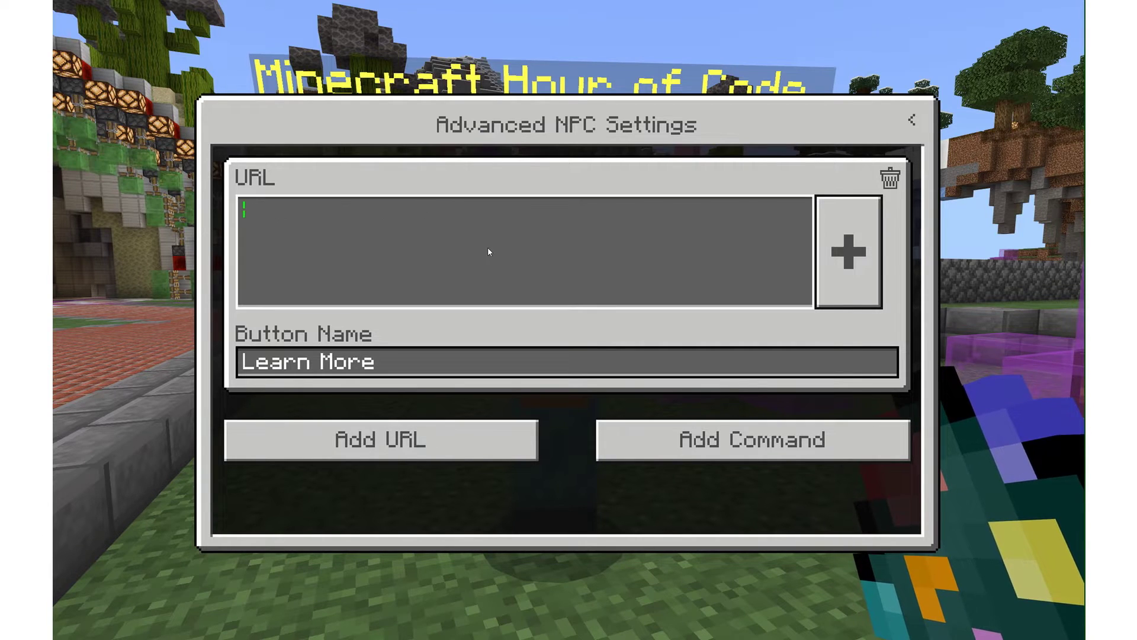
type("https://education.minecraft.net/hour-of-code--2020")
- Relabel the link button from 'Learn More' to 'Try the Lesson' and return to the NPC window
left_click(390, 358)
key("BackSpace")
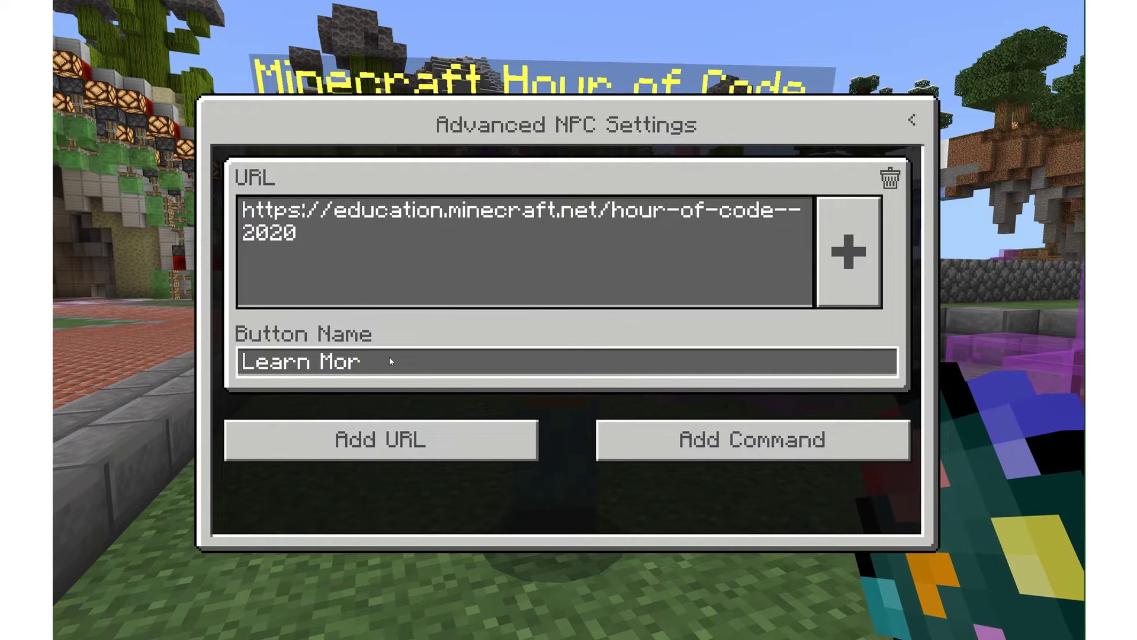
key("BackSpace")
key("BackSpace")
key("BackSpace")
key("BackSpace")
key("BackSpace")
key("BackSpace")
key("BackSpace")
key("BackSpace")
key("BackSpace")
type("Try")
key("BackSpace")
type("y the Lesson")
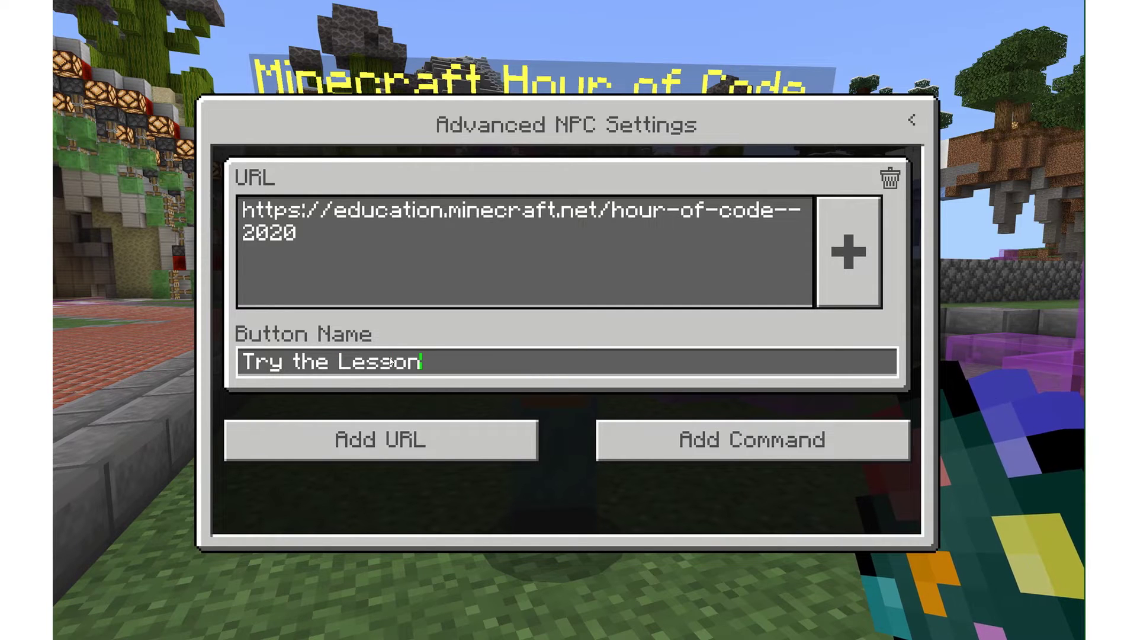
left_click(911, 120)
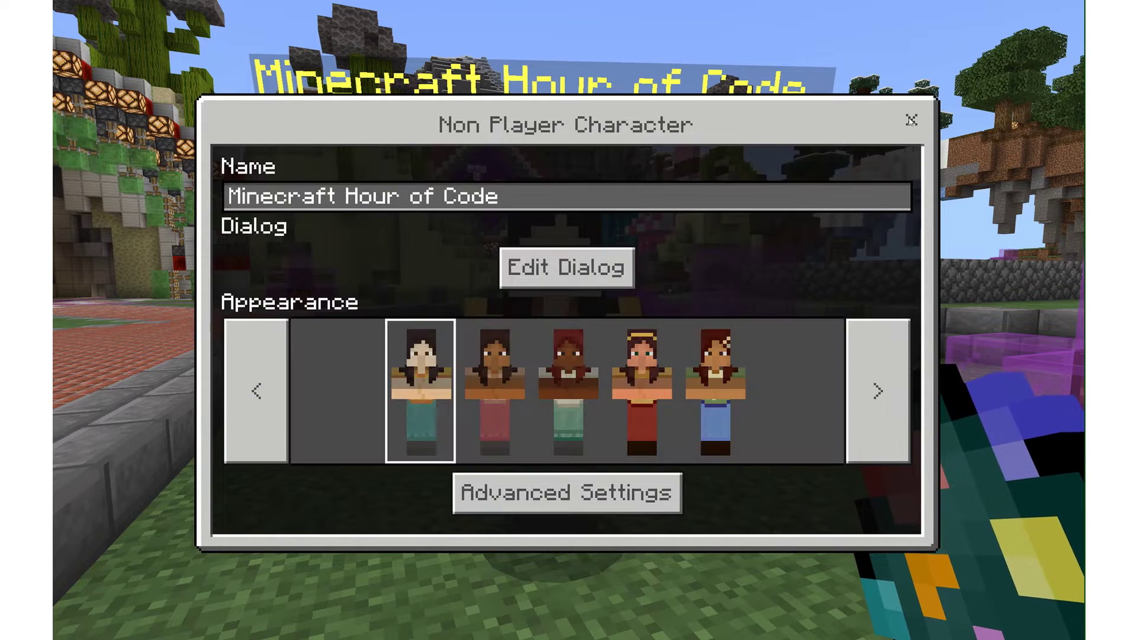
- Close the Non Player Character window and open chat while facing the NPC
left_click(912, 120)
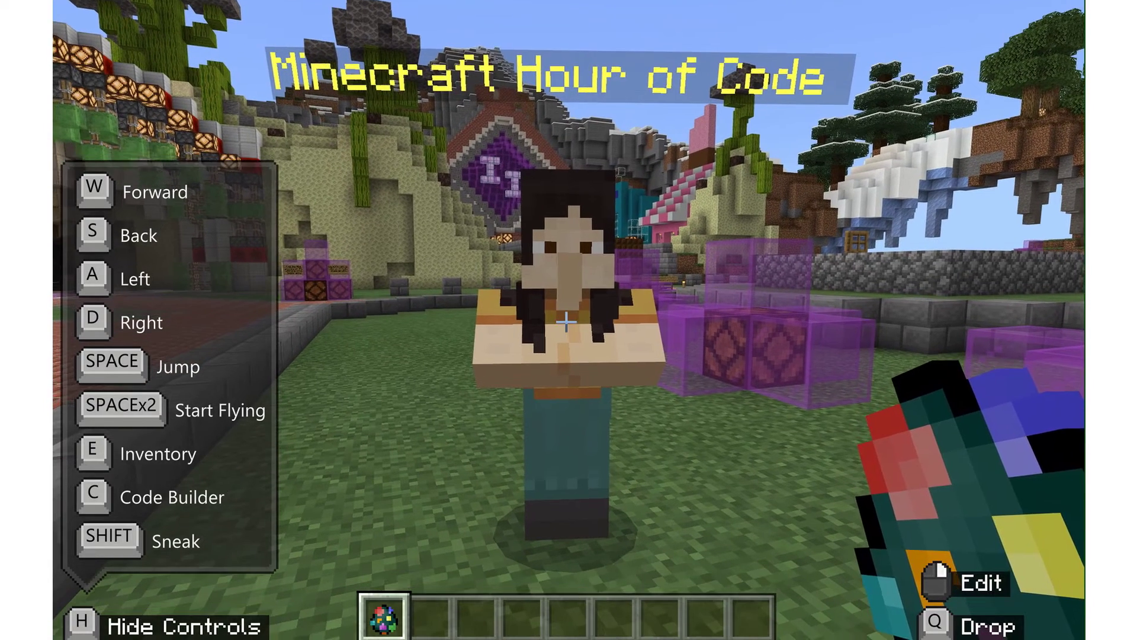
key("slash")
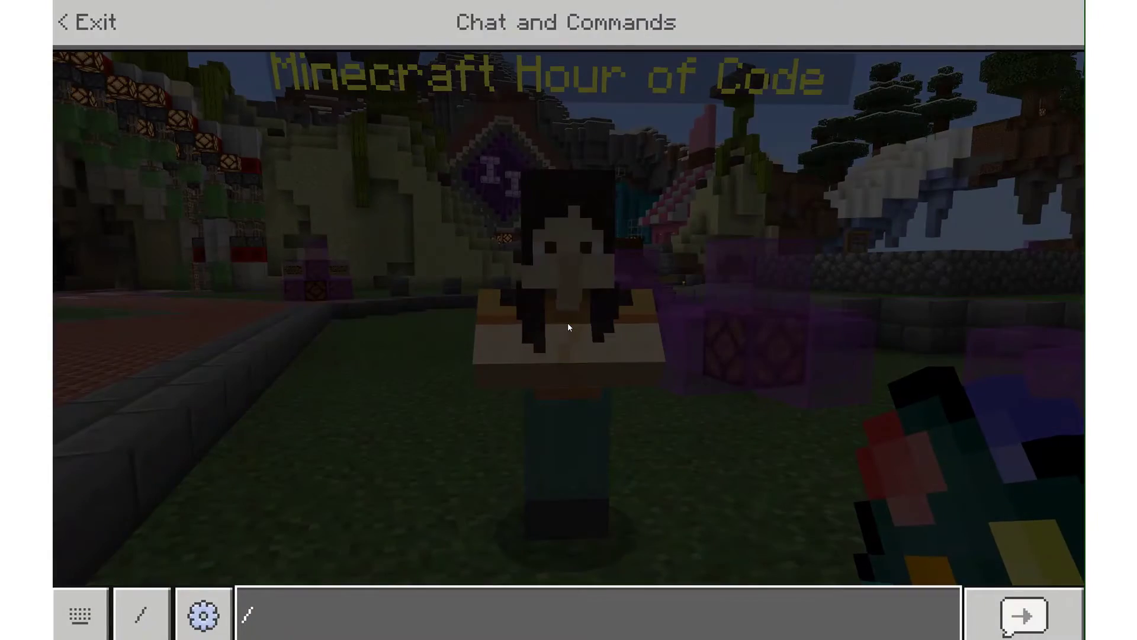
- Run /wb to set World Builder status to false
type("wb")
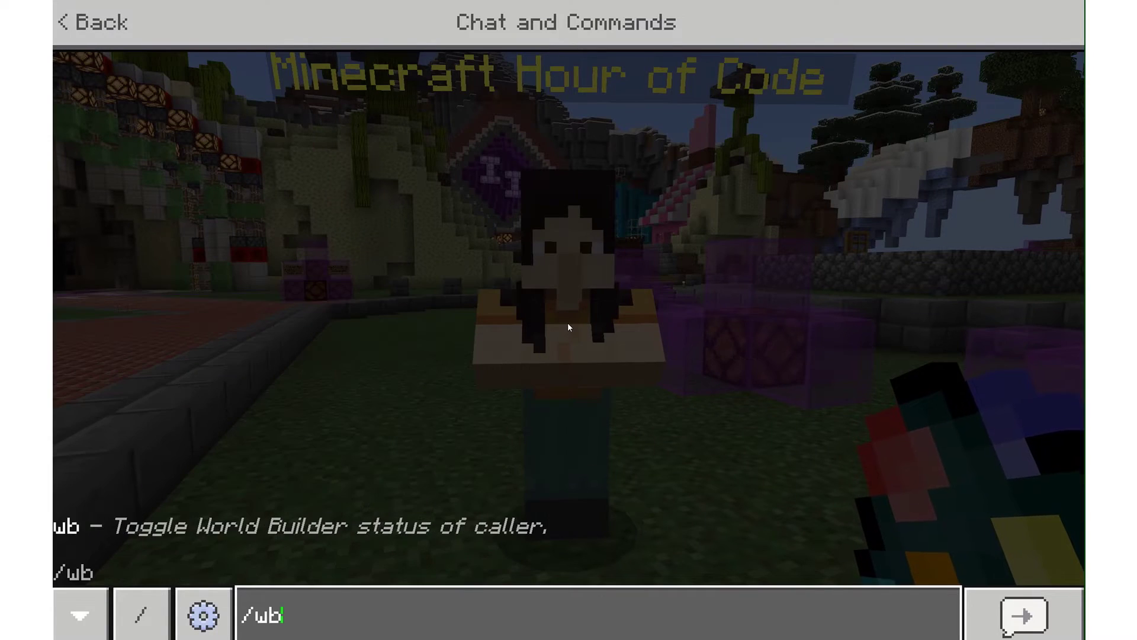
key("Return")
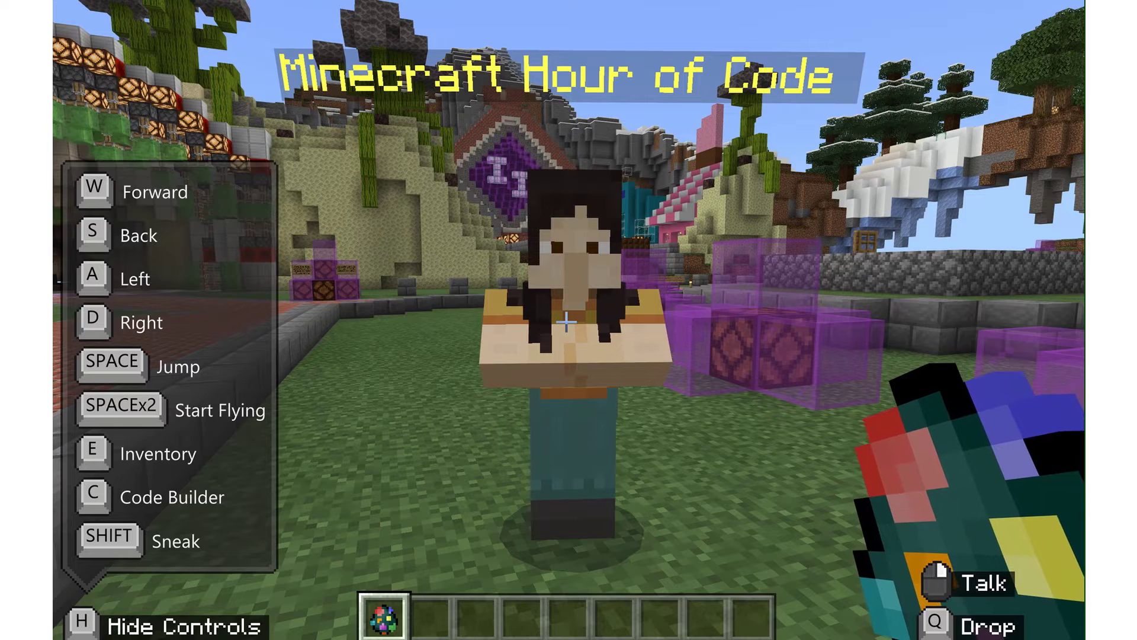
right_click(566, 323)
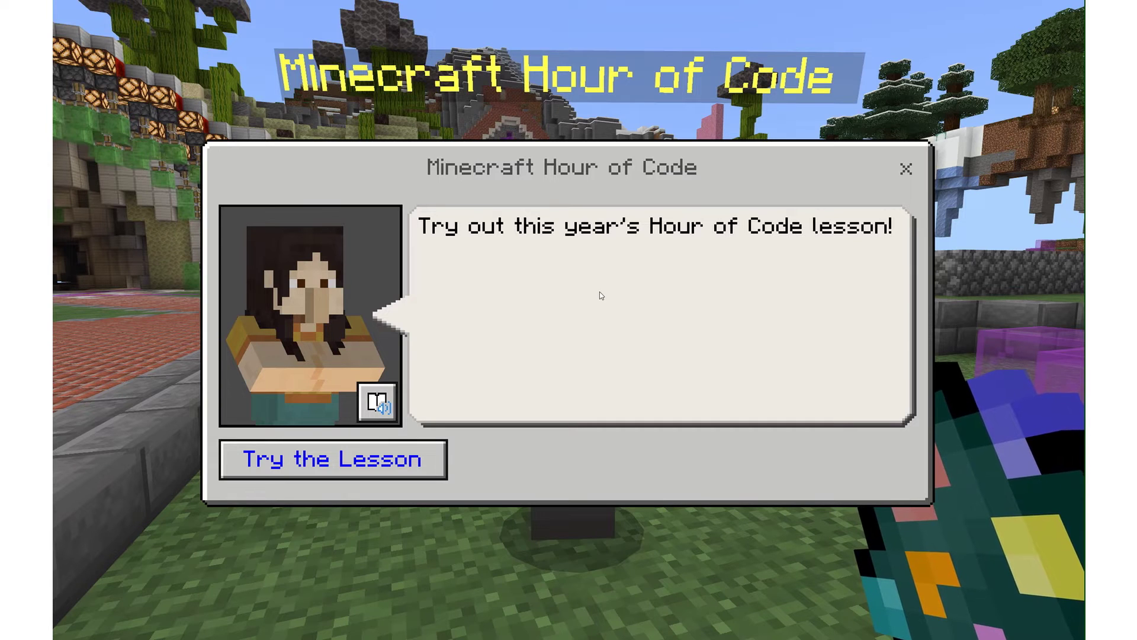
left_click(335, 464)
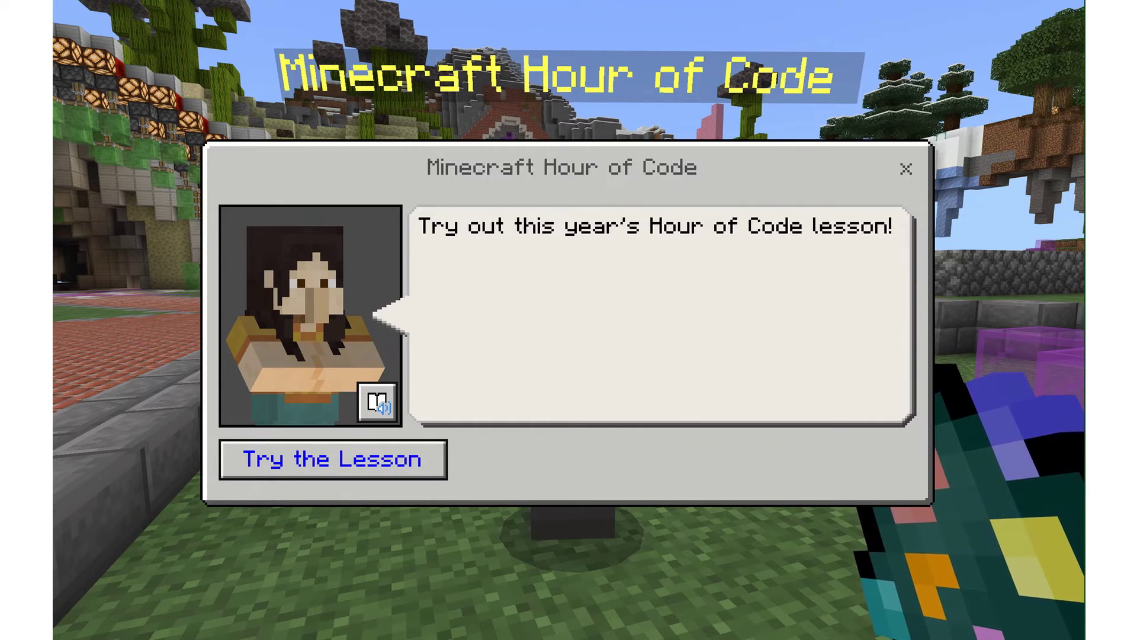
left_click(907, 169)
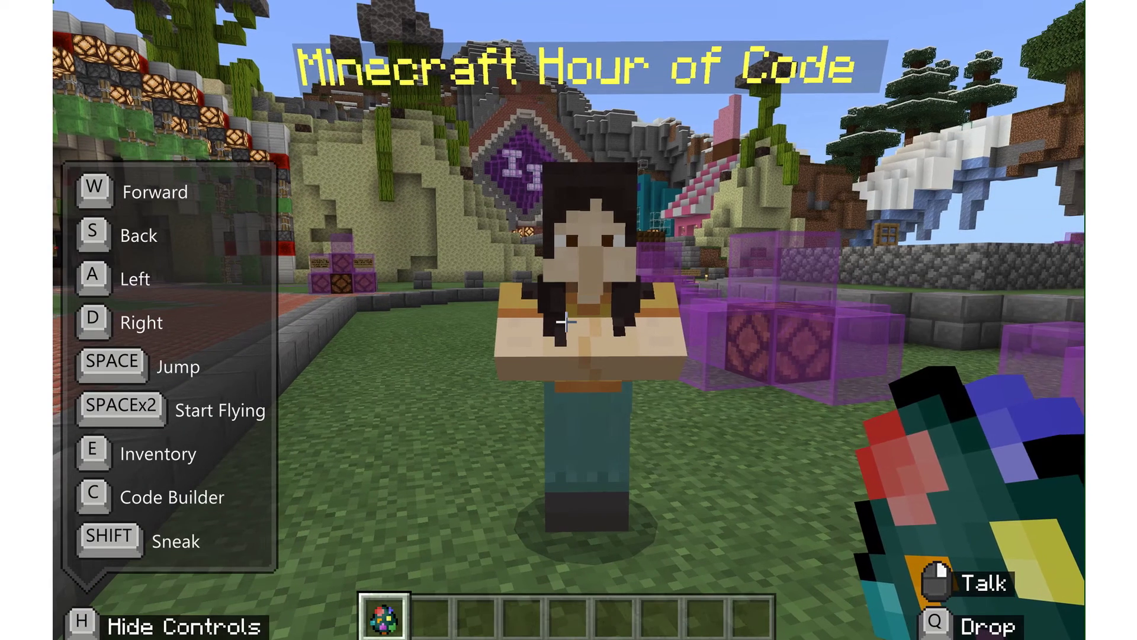
- Run /wb again to set World Builder status back to true
mouse_move(569, 320)
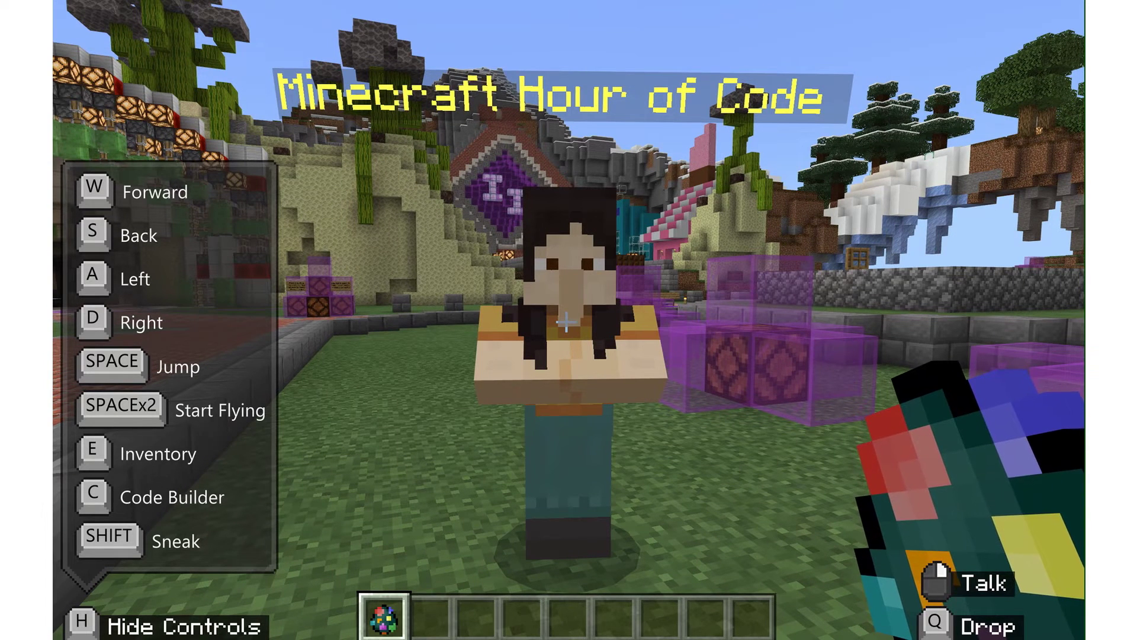
key("slash")
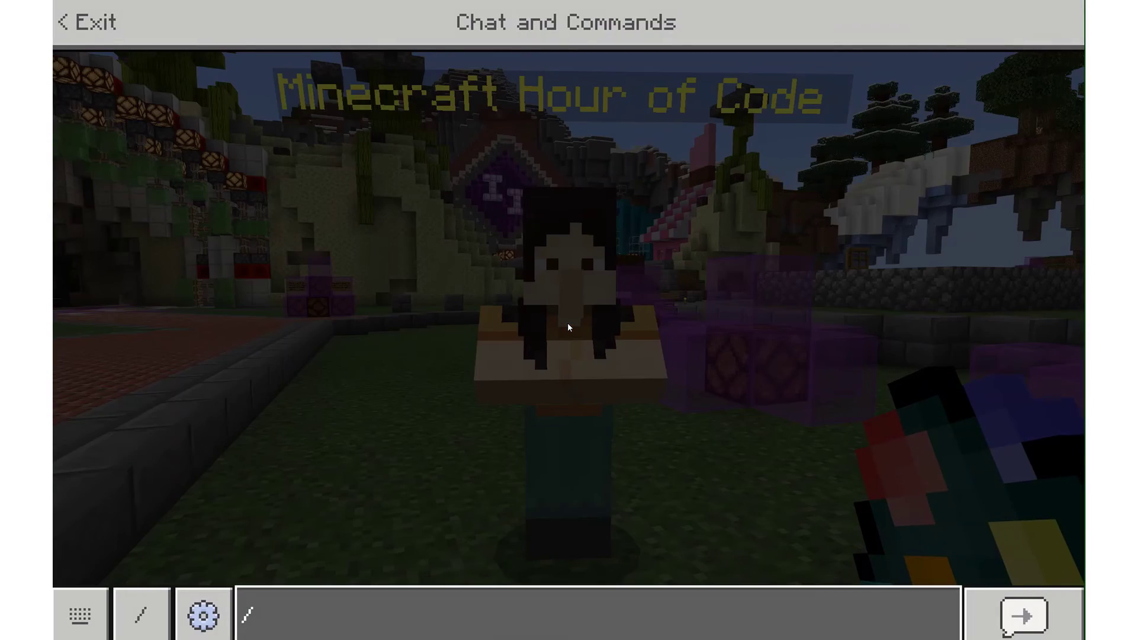
type("wb")
key("Return")
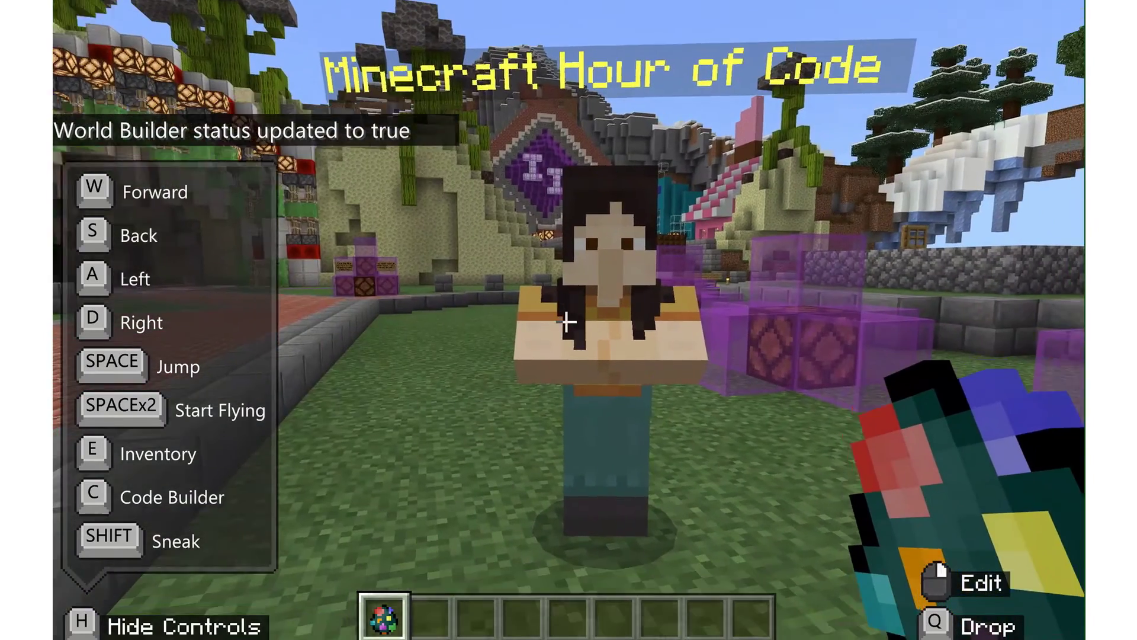
- Close the NPC settings, run /wb to turn World Builder off, then talk to the NPC
right_click(567, 322)
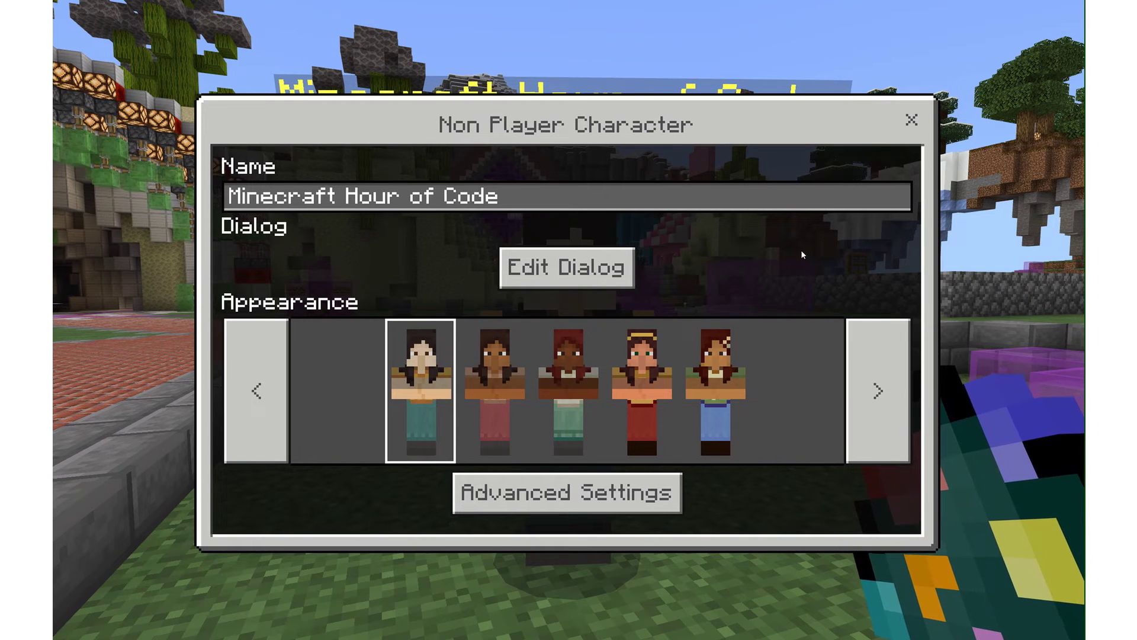
left_click(912, 120)
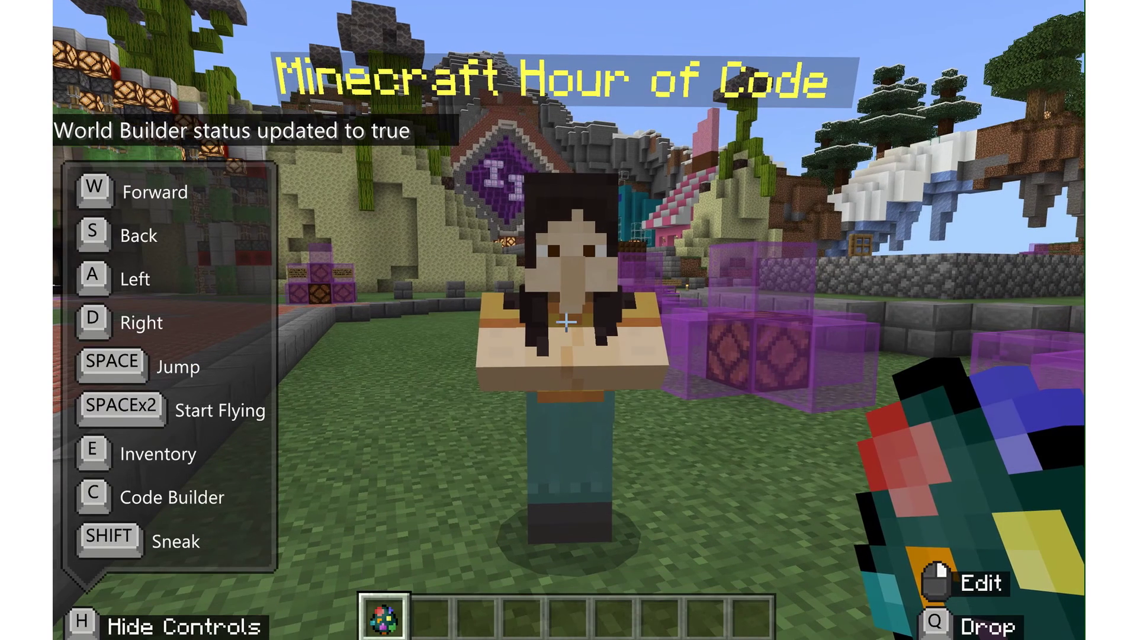
key("slash")
type("wb")
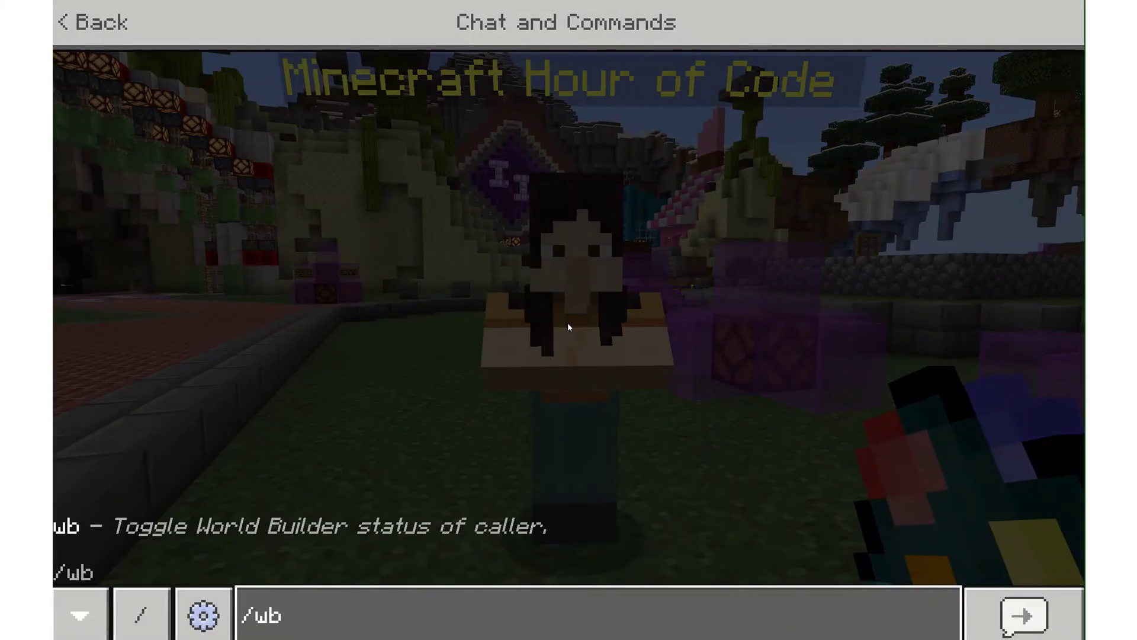
key("Return")
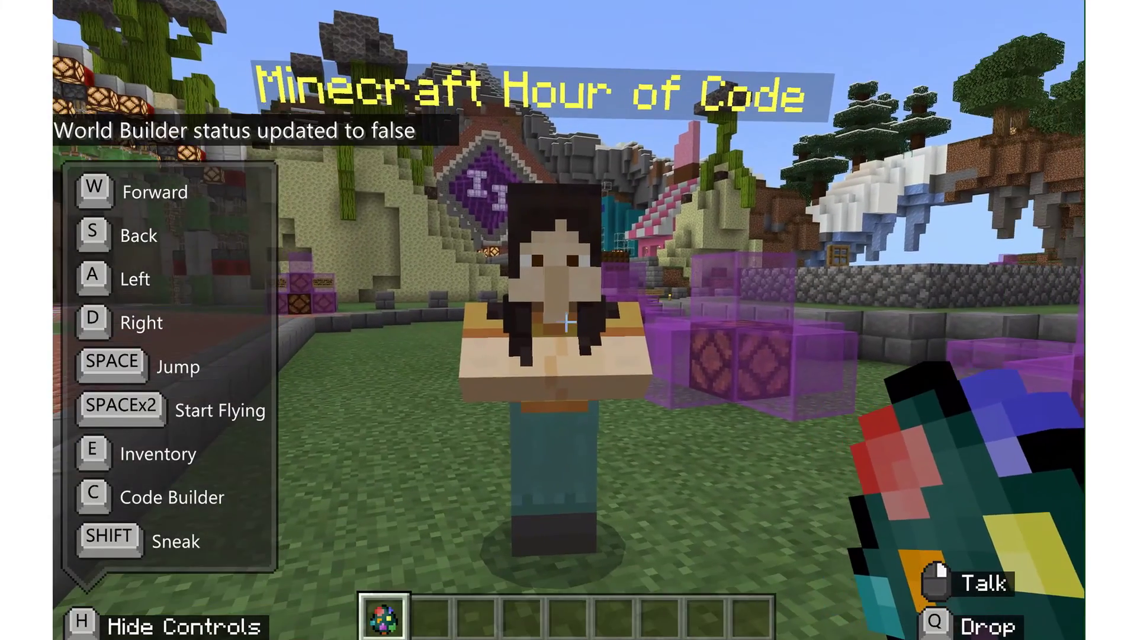
right_click(566, 323)
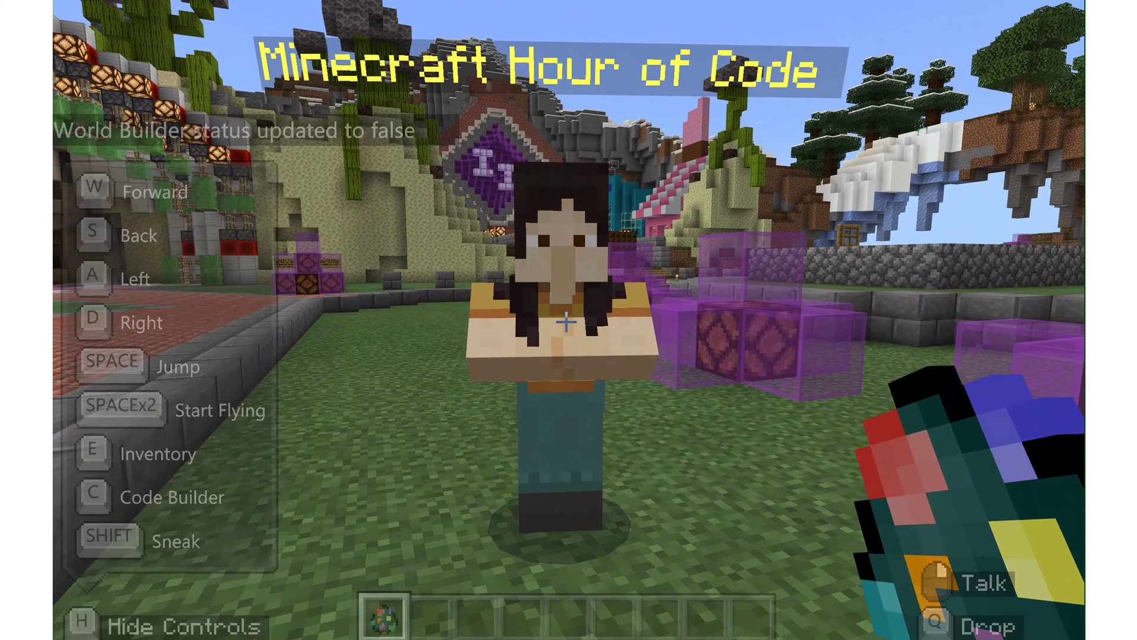